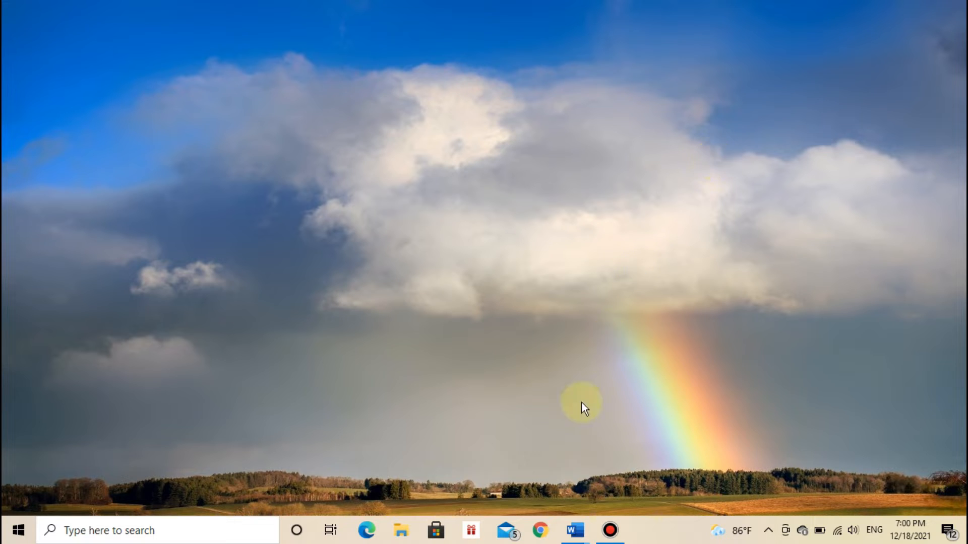
Switch to the blank Document1 in Word and look over its empty page.
mouse_move(575, 530)
click(644, 464)
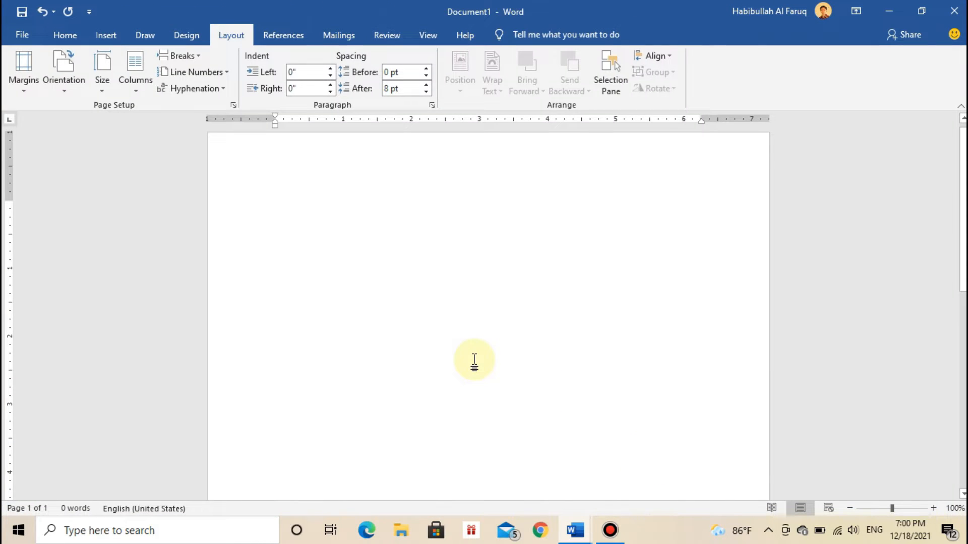
scroll(539, 341, down, 3)
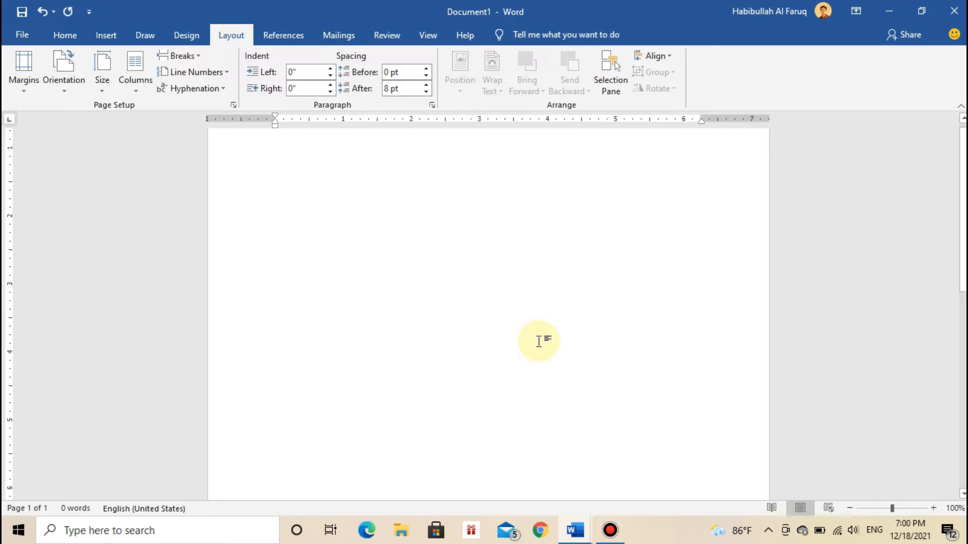
scroll(539, 341, up, 4)
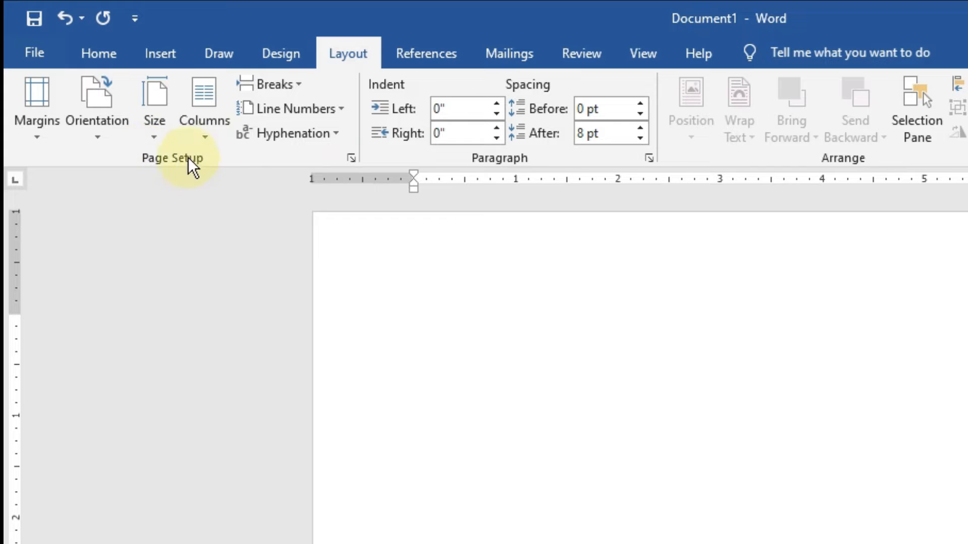
Change the blank document's page orientation to Landscape and back to Portrait.
click(108, 126)
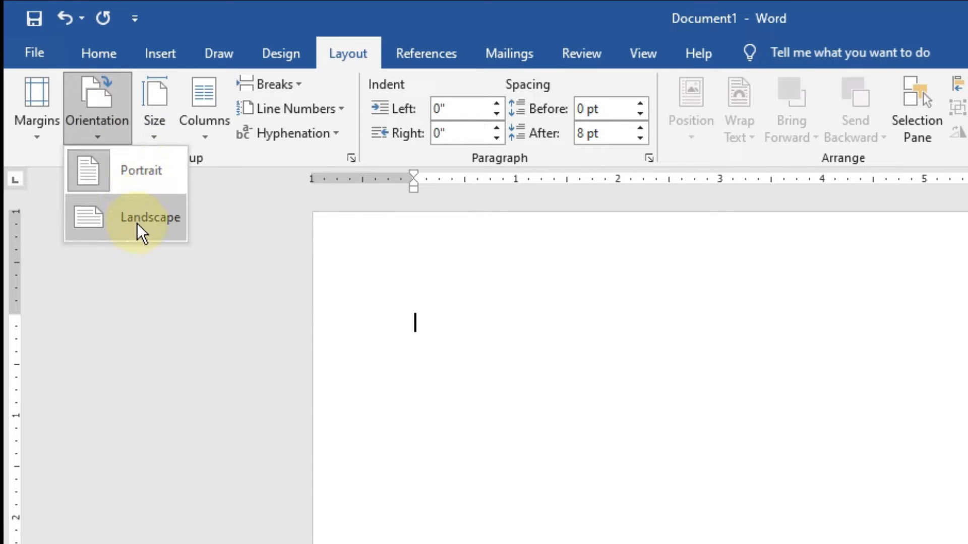
click(144, 218)
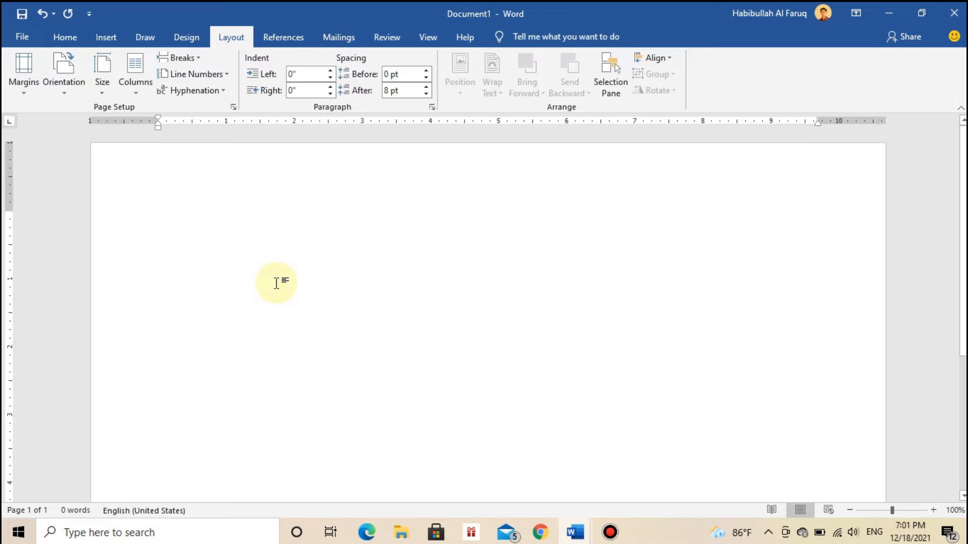
click(68, 86)
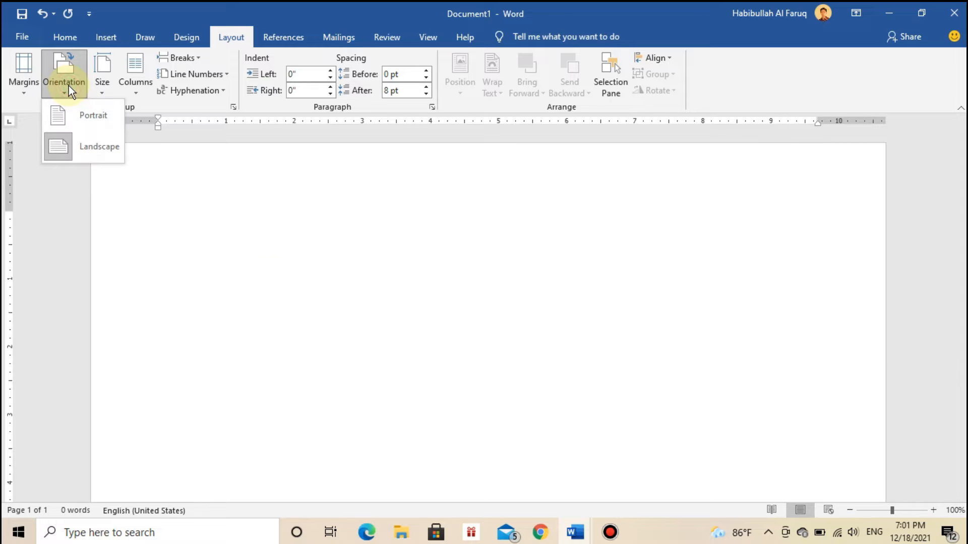
click(87, 112)
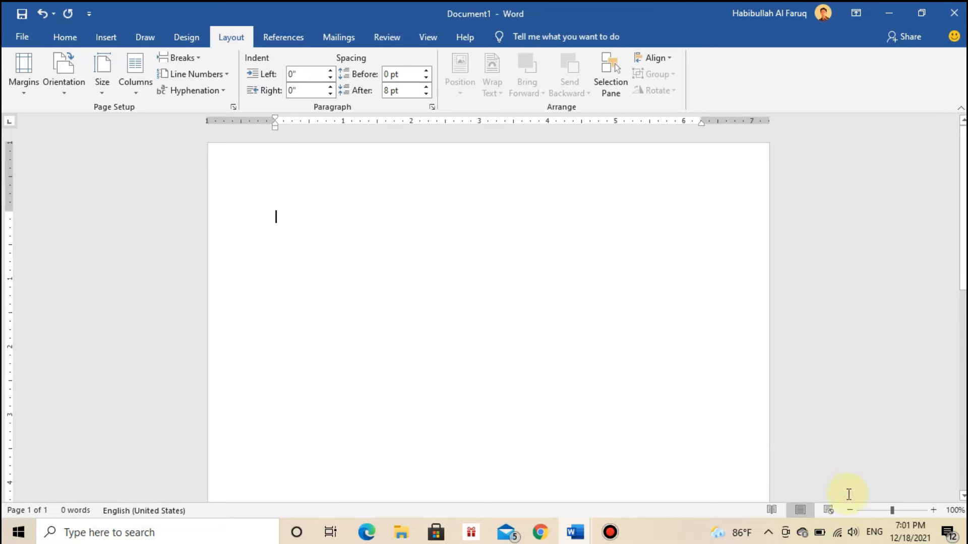
Zoom the blank document out to 40% and set its page orientation to Landscape.
click(852, 510)
click(852, 510)
click(852, 510)
click(852, 510)
click(852, 511)
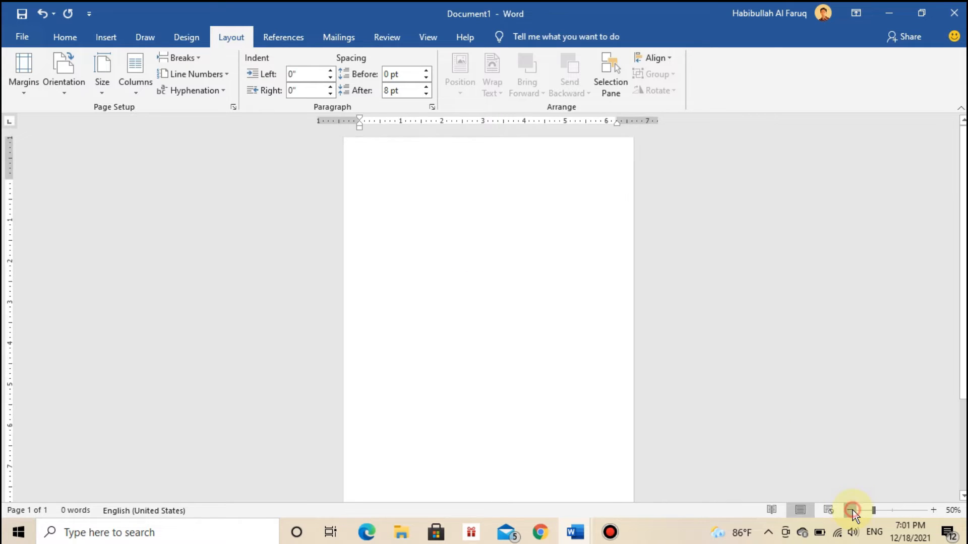
click(852, 510)
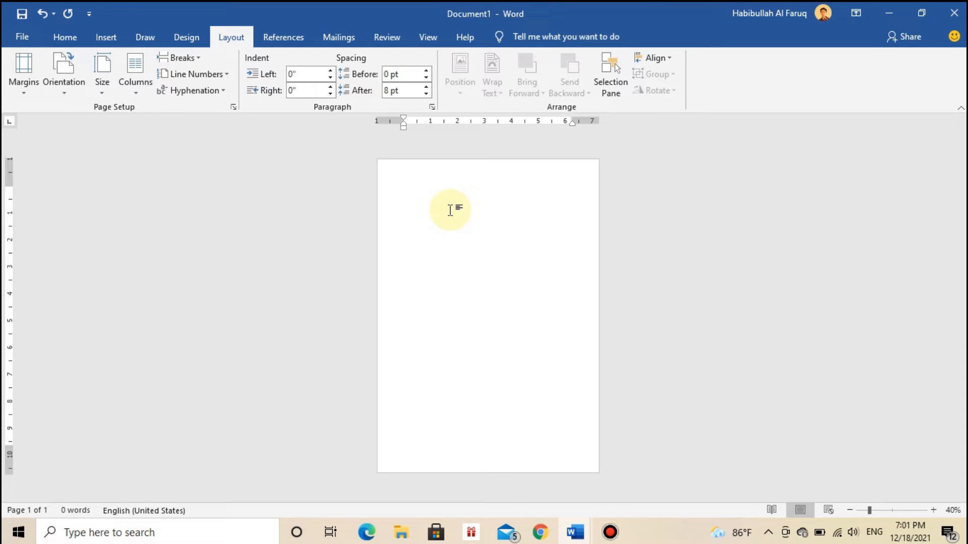
click(71, 80)
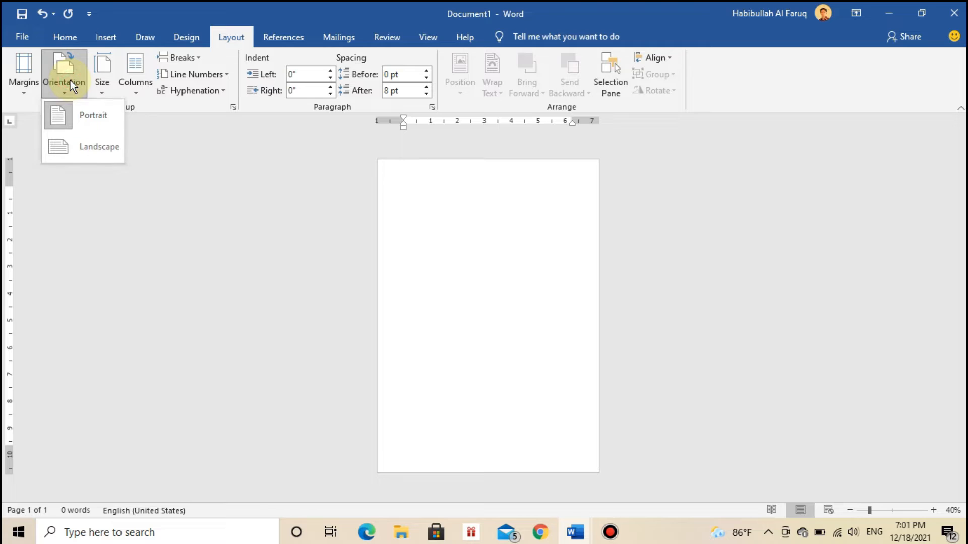
click(99, 145)
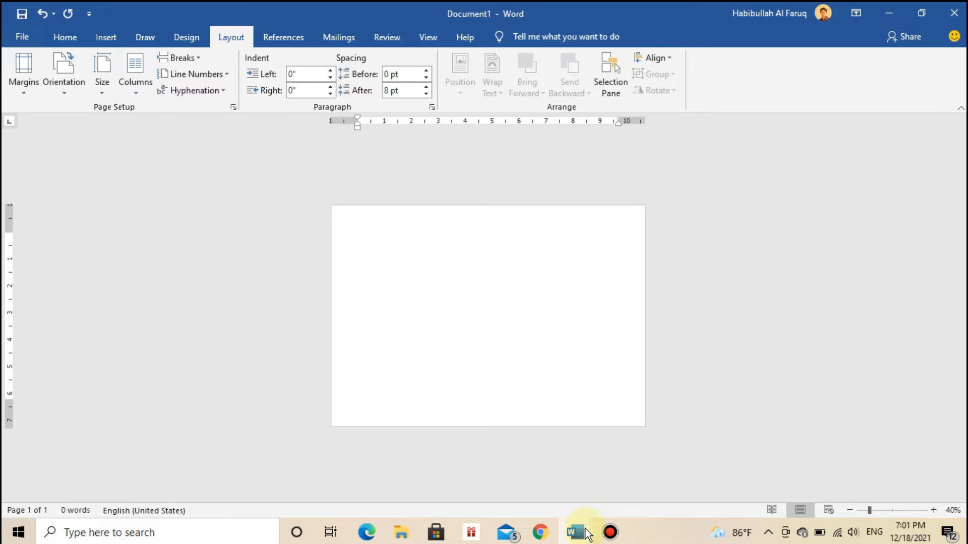
Switch to "Observasi (Report dan Klaim Bensin).docx" and go to the Checklist column of the "Laporan Hasil Observasi" table.
mouse_move(575, 533)
click(512, 466)
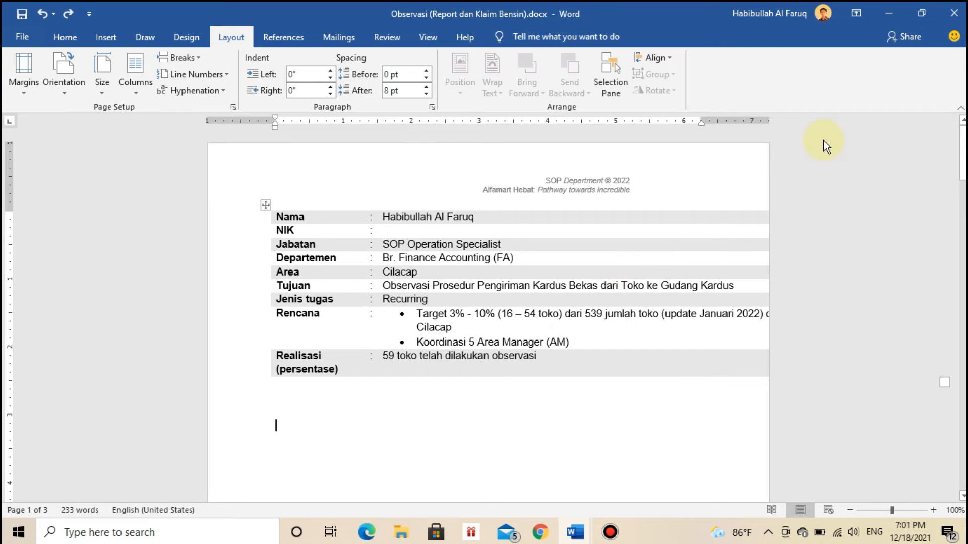
scroll(807, 144, down, 3)
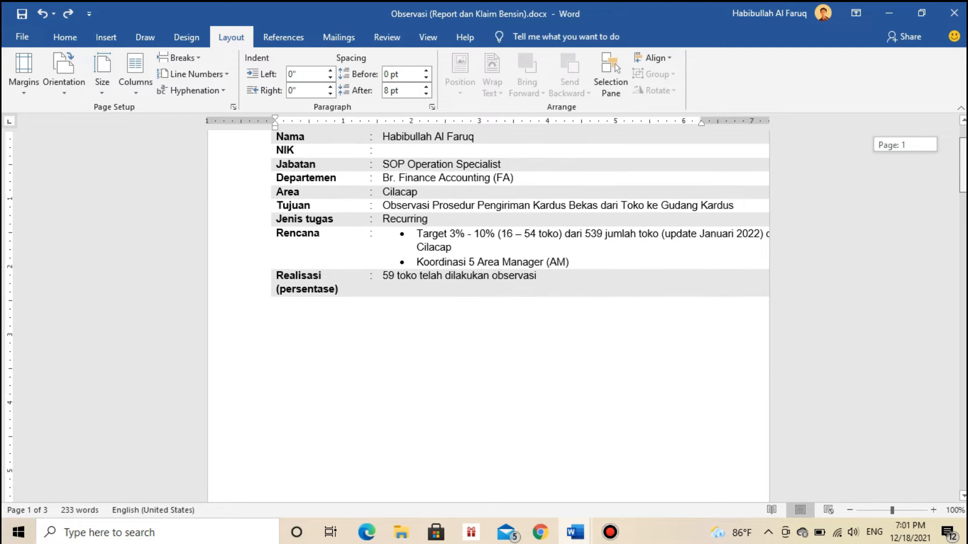
click(713, 173)
scroll(798, 151, down, 14)
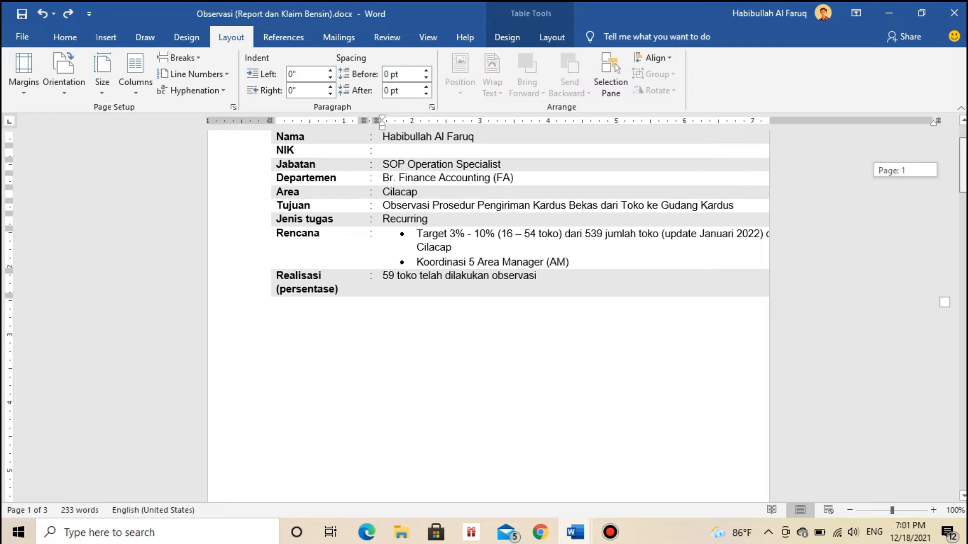
scroll(504, 303, down, 13)
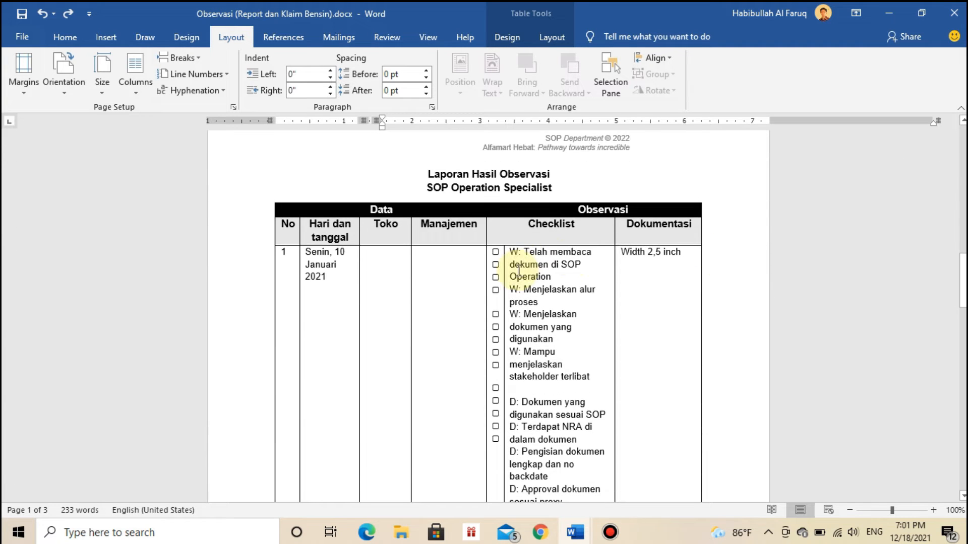
click(517, 271)
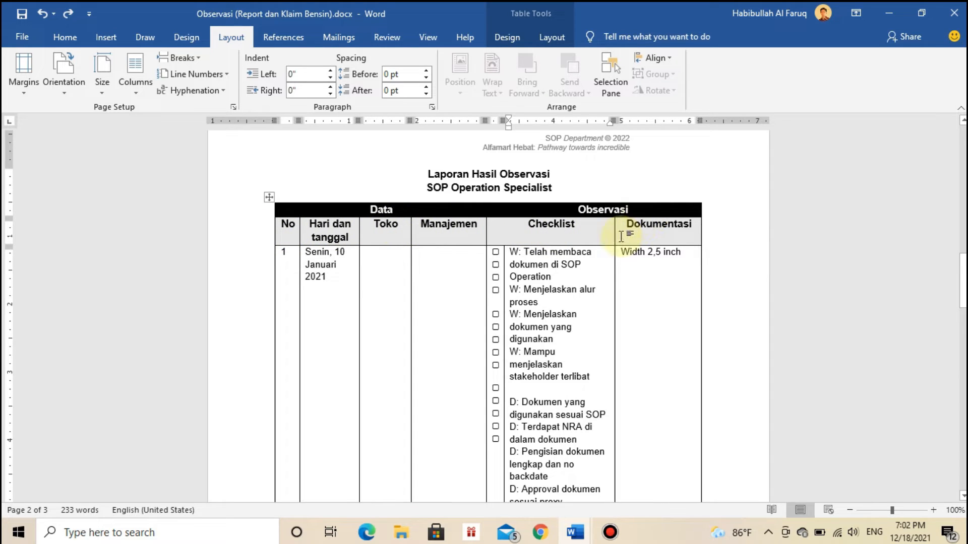
Add the filler text "asa sa s sas as a sa sa s as a sa s" to the Dokumentasi cell of row 1 and delete it.
drag(963, 282, 963, 281)
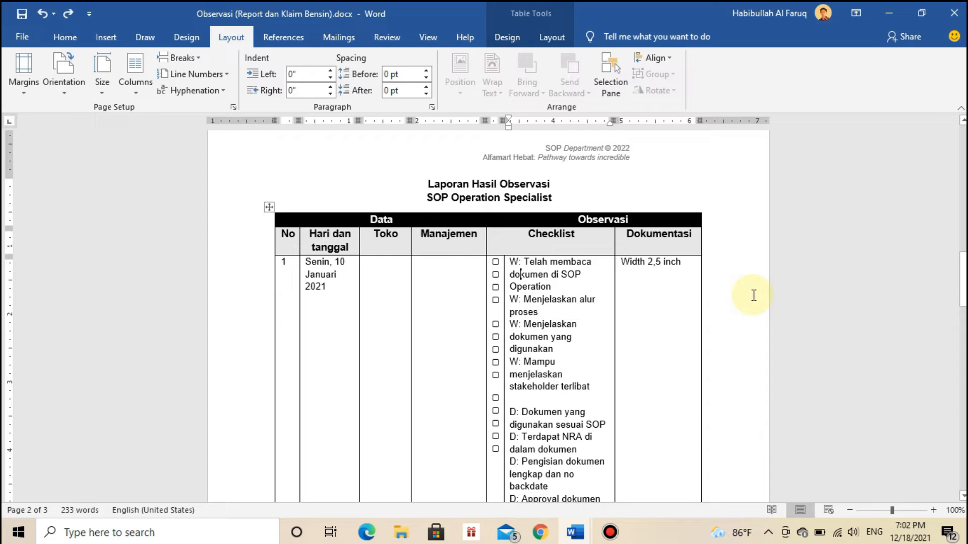
click(681, 268)
text(asa s)
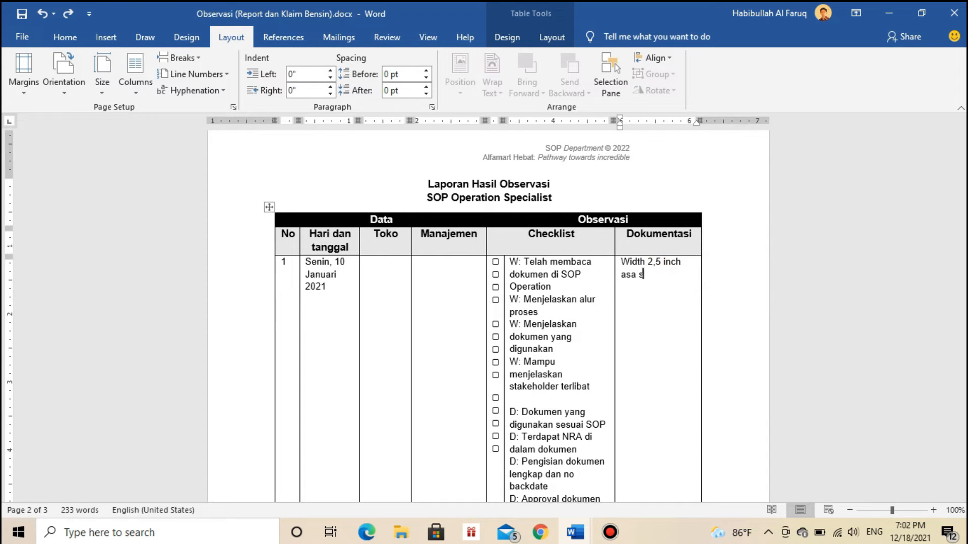
text(a s sas as a sa sa s as a sa s)
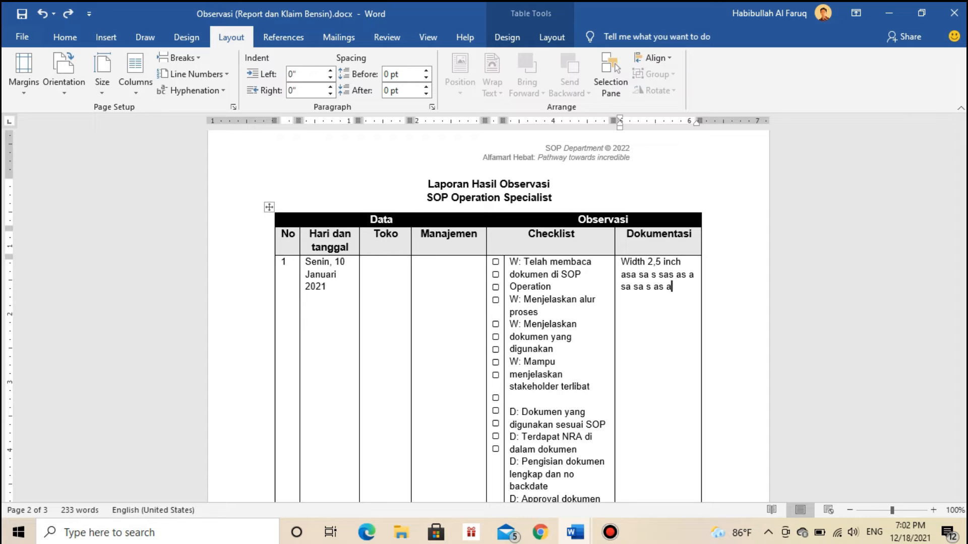
key(shift+Up)
key(shift+Up)
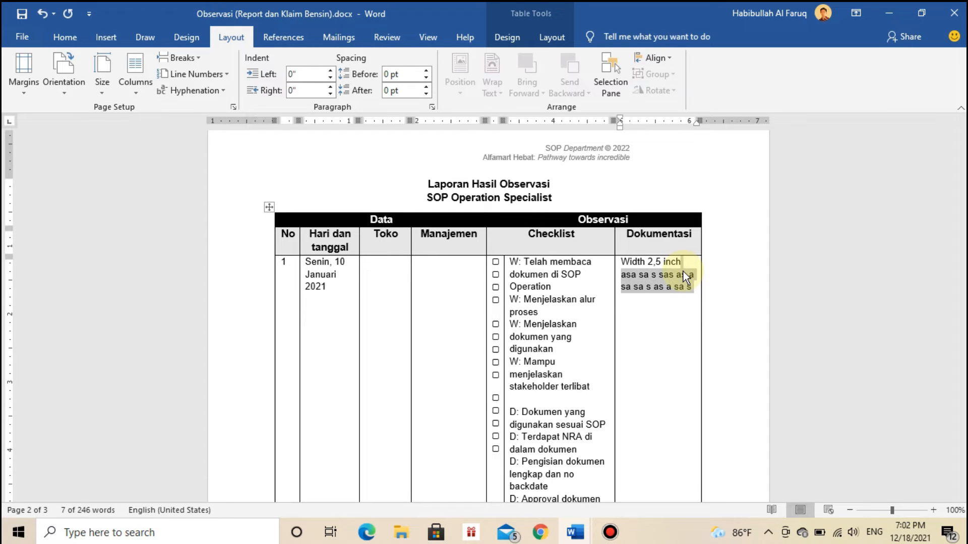
key(BackSpace)
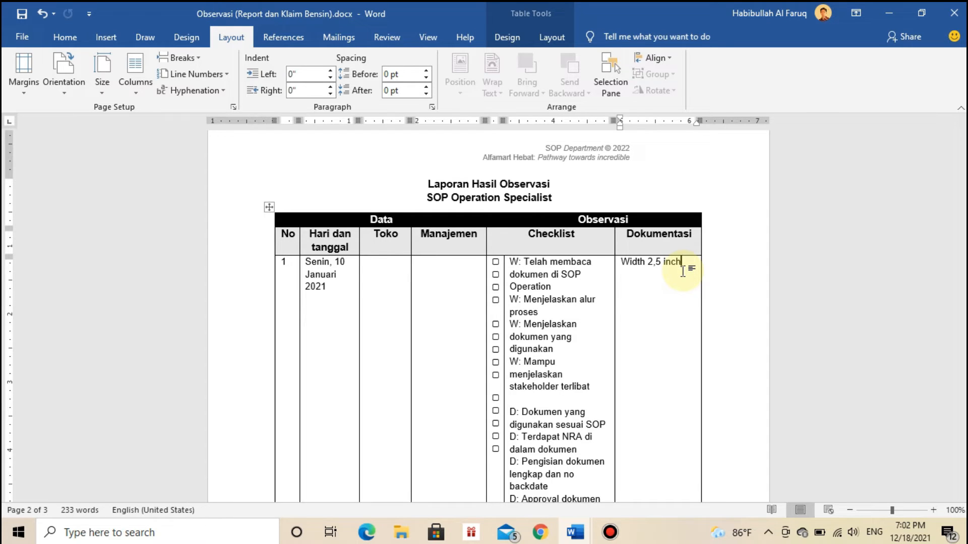
Select the whole report and set its page orientation to Landscape.
drag(963, 280, 933, 274)
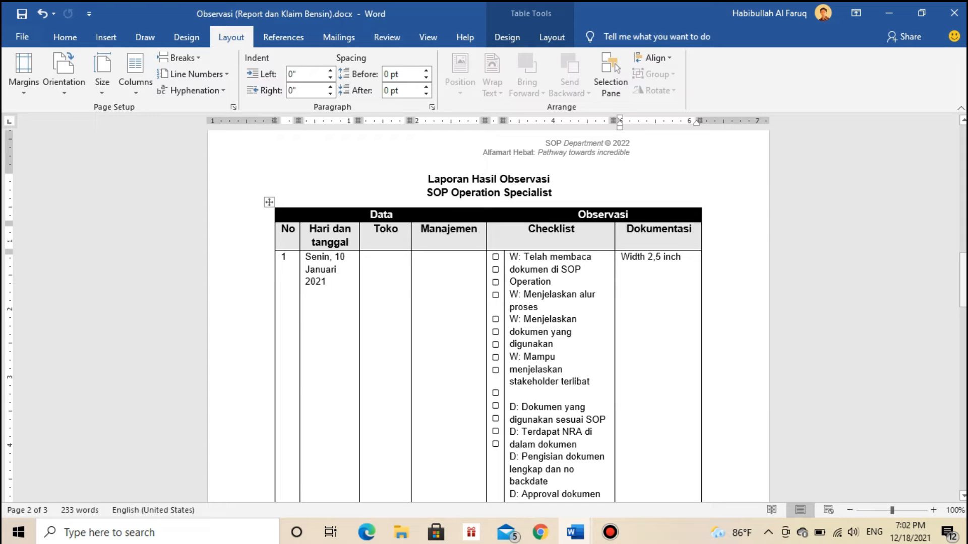
drag(963, 275, 963, 147)
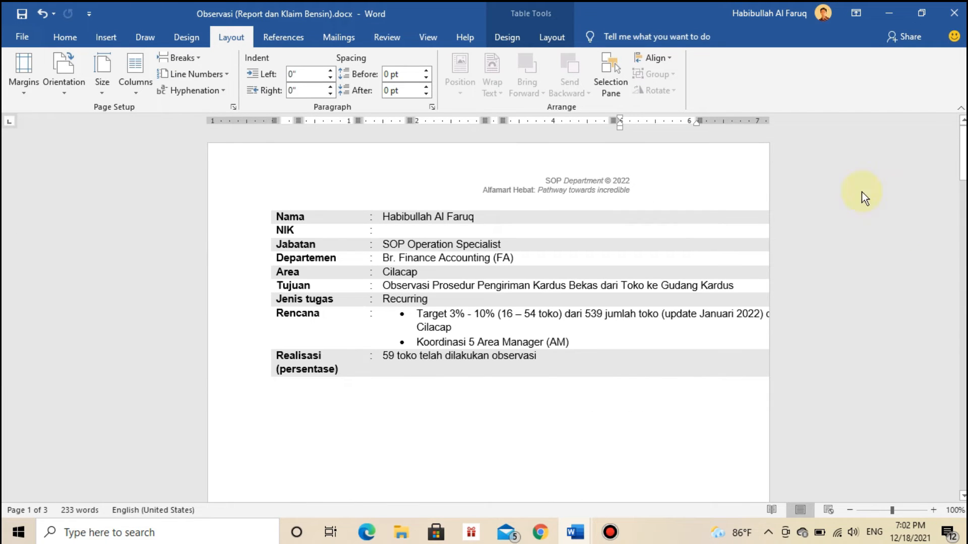
click(363, 453)
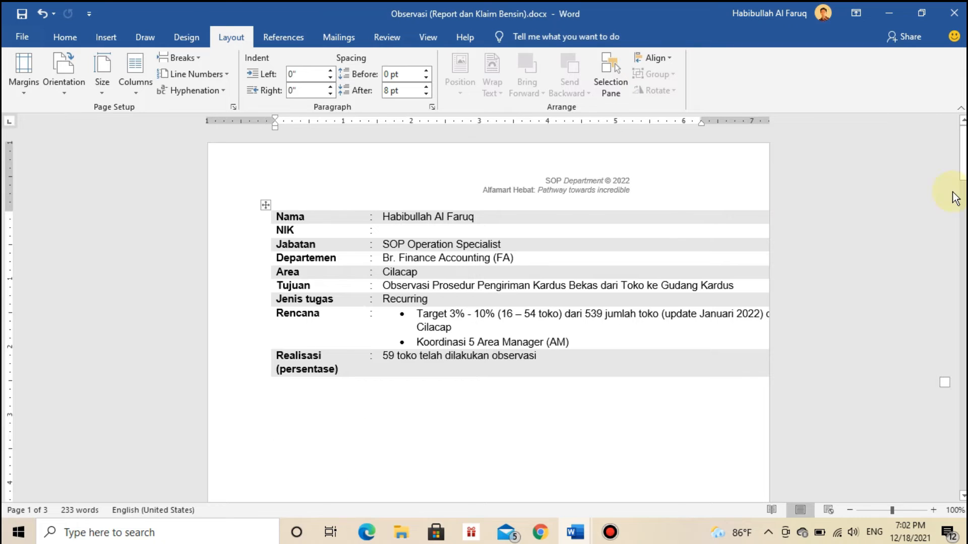
drag(962, 153, 963, 174)
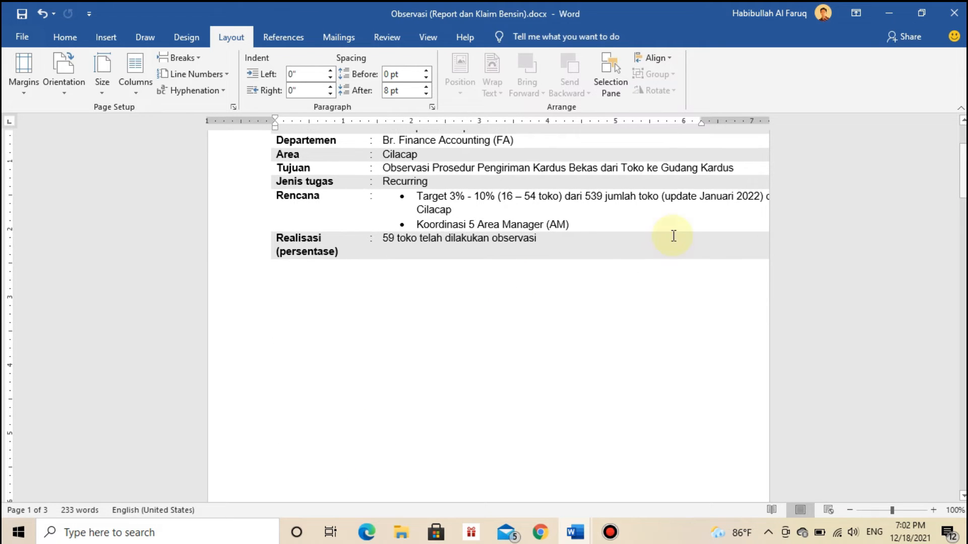
key(ctrl+a)
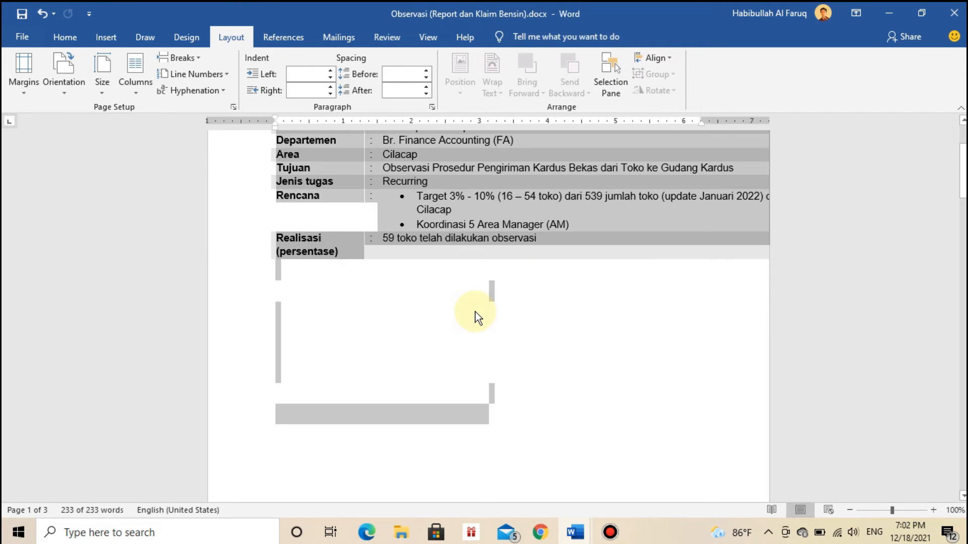
mouse_move(963, 171)
mouse_down()
mouse_move(963, 284)
mouse_move(961, 154)
mouse_up()
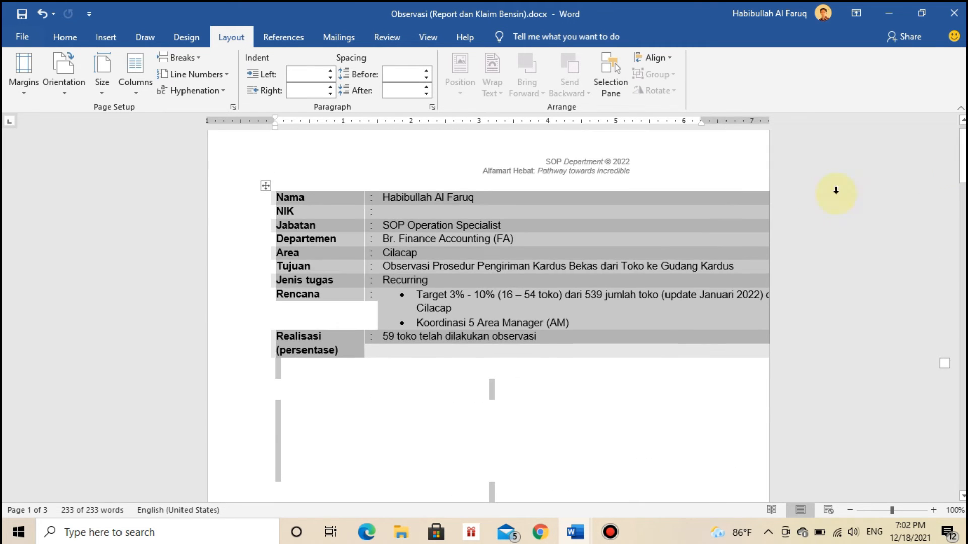
click(231, 37)
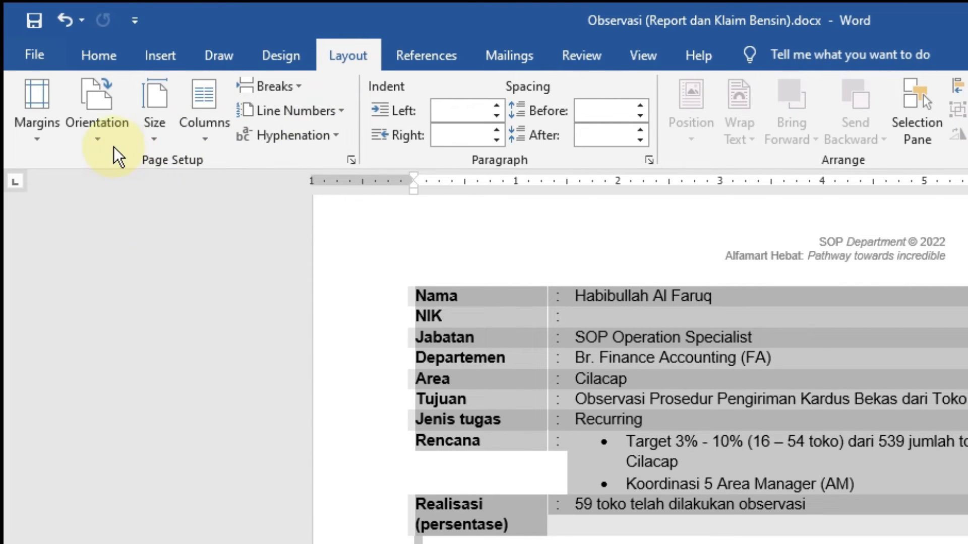
click(103, 135)
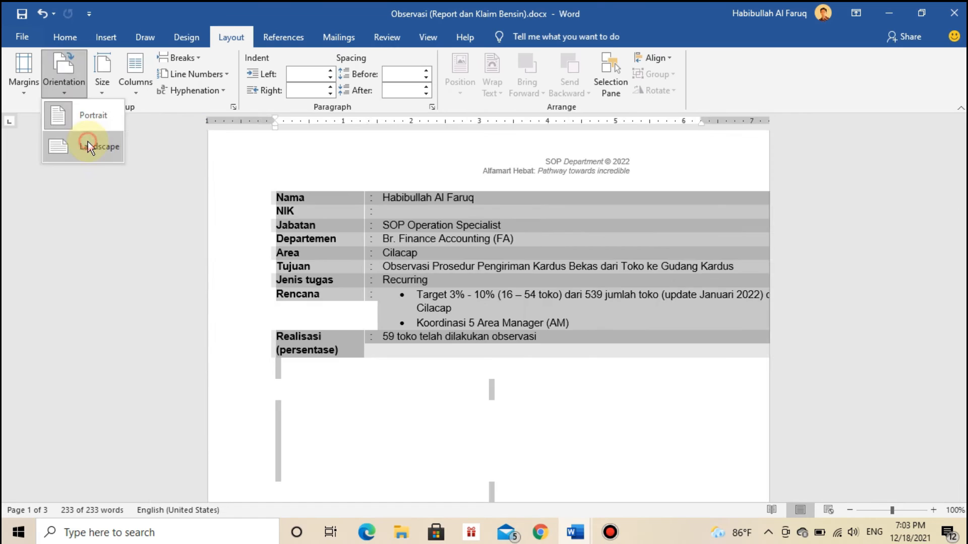
click(135, 221)
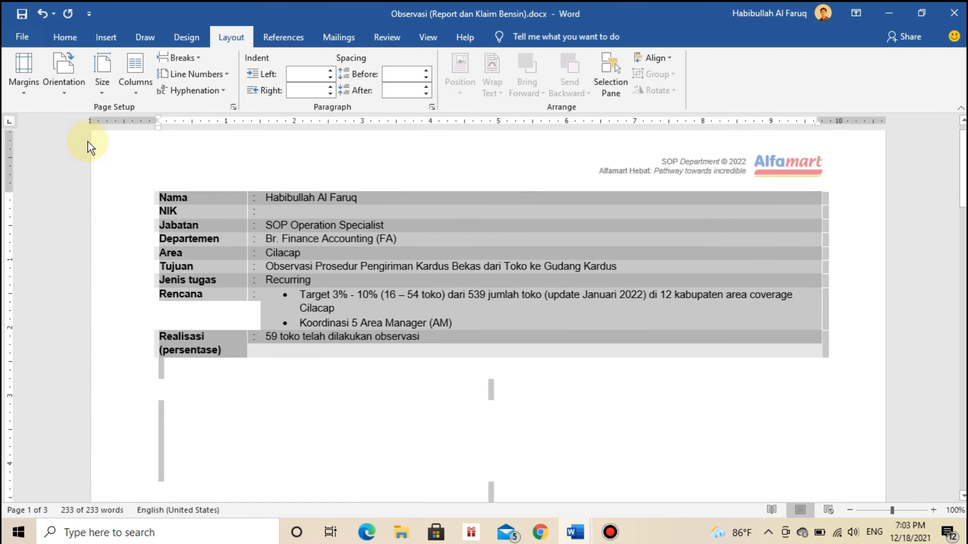
click(415, 408)
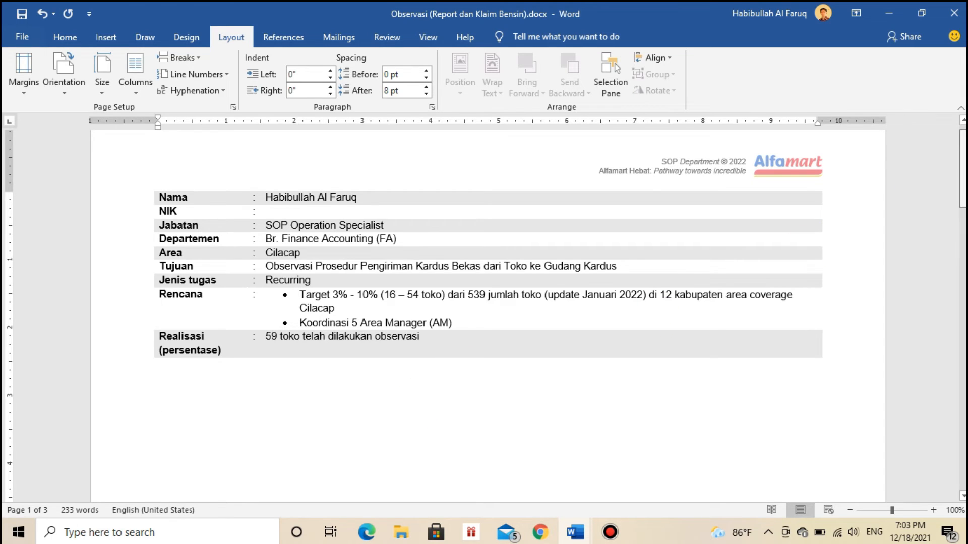
Enter the filler text "asa sa sasasasasasasas" after "Width 2,5 inch" in the Dokumentasi cell and remove it.
drag(963, 167, 963, 303)
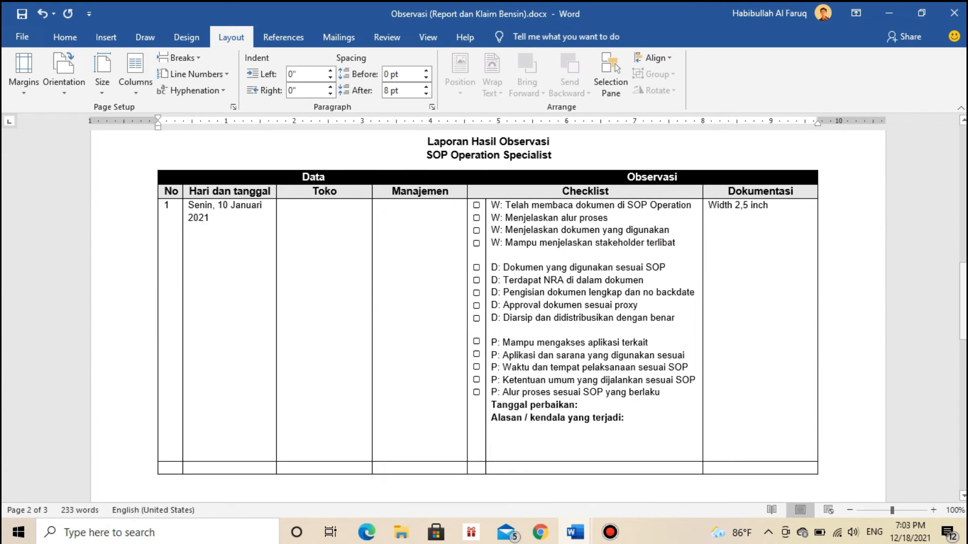
click(793, 222)
text(as)
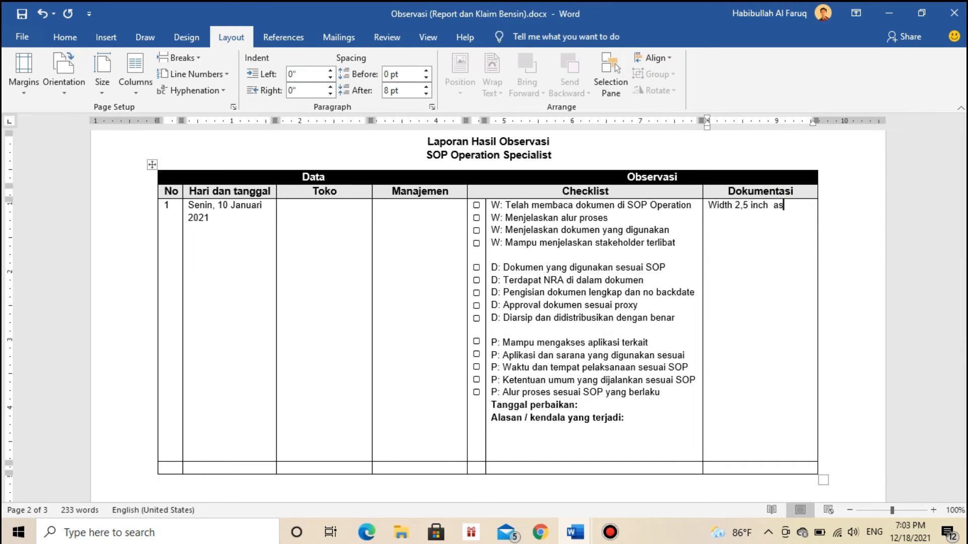
text(a sa sasasasasasasas)
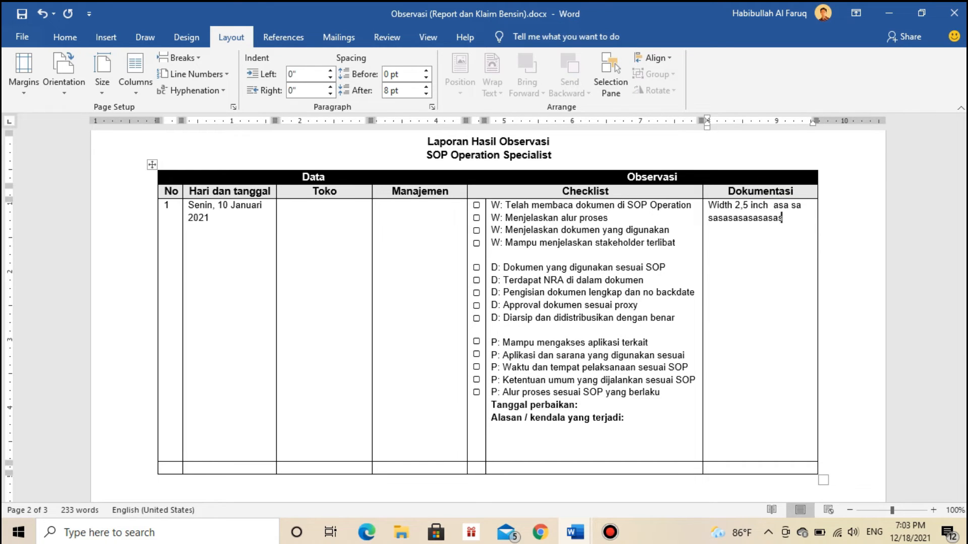
key(ctrl+shift+Left)
key(ctrl+shift+Left)
key(ctrl+shift+Left)
key(shift+Left)
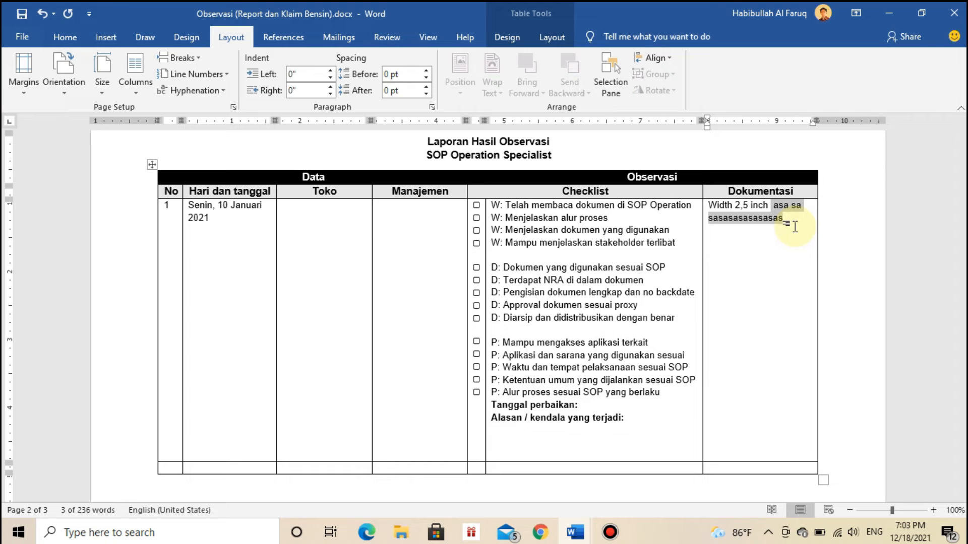
key(BackSpace)
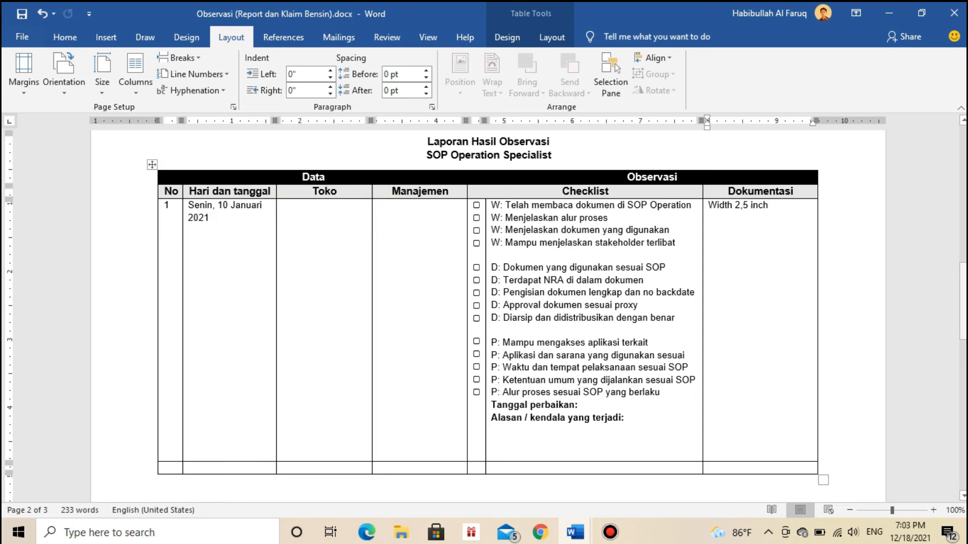
Check the page orientation options from the report's first page and return to the observation table on page 2.
drag(963, 278, 962, 142)
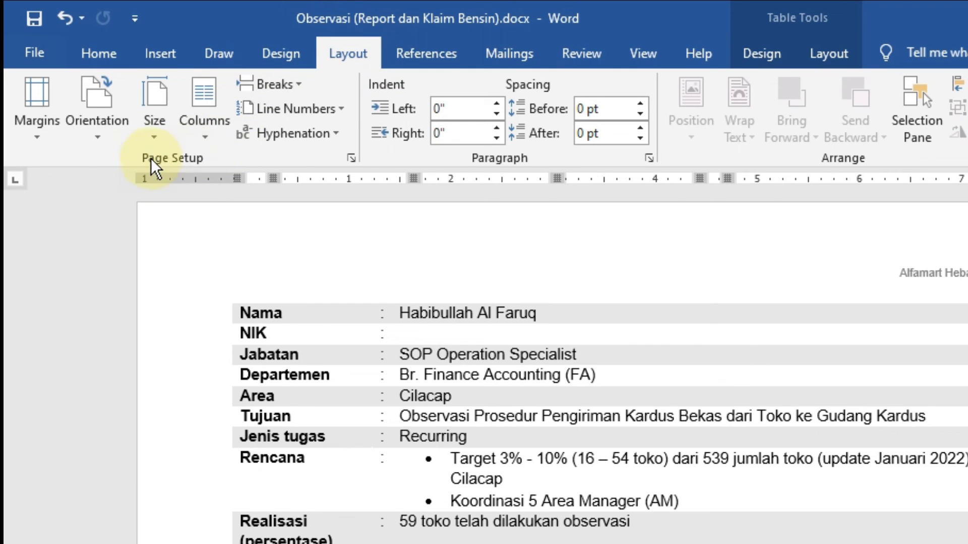
click(105, 135)
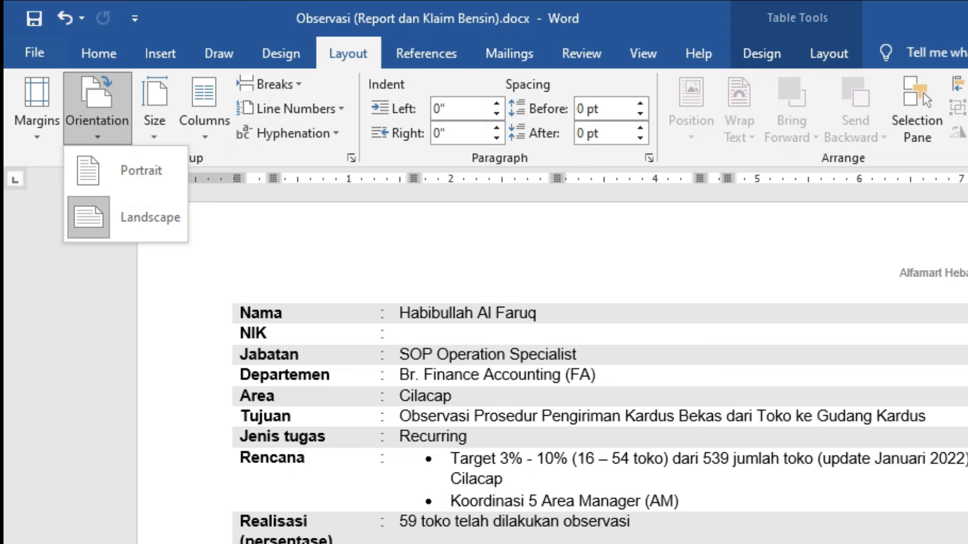
key(Escape)
drag(963, 193, 964, 328)
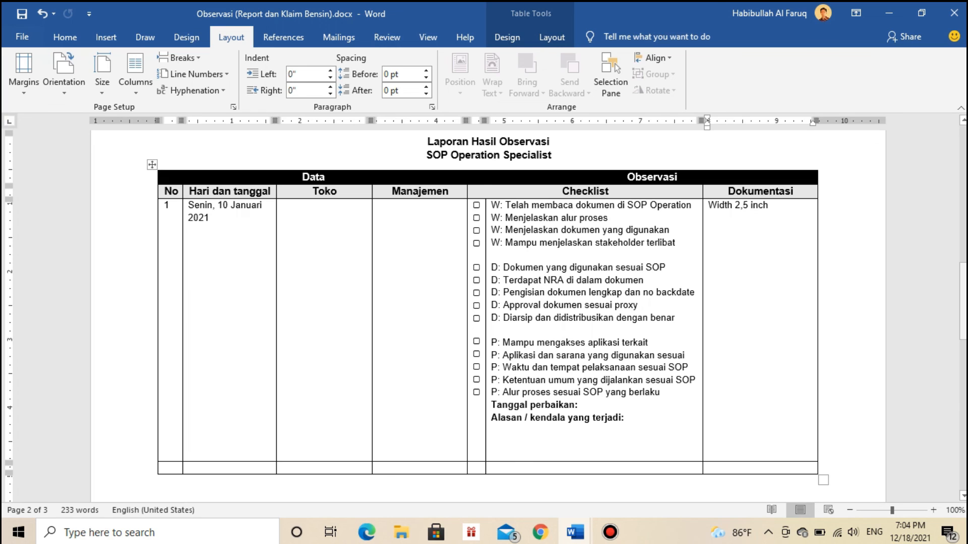